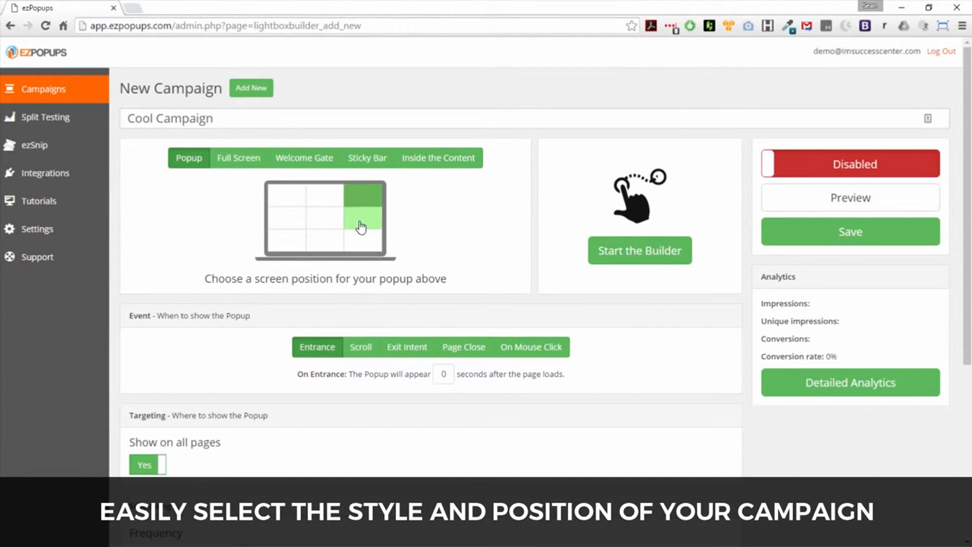
Try the bottom-center popup position and the Full Screen, Welcome Gate and bottom Sticky Bar styles for the campaign.
left_click(358, 247)
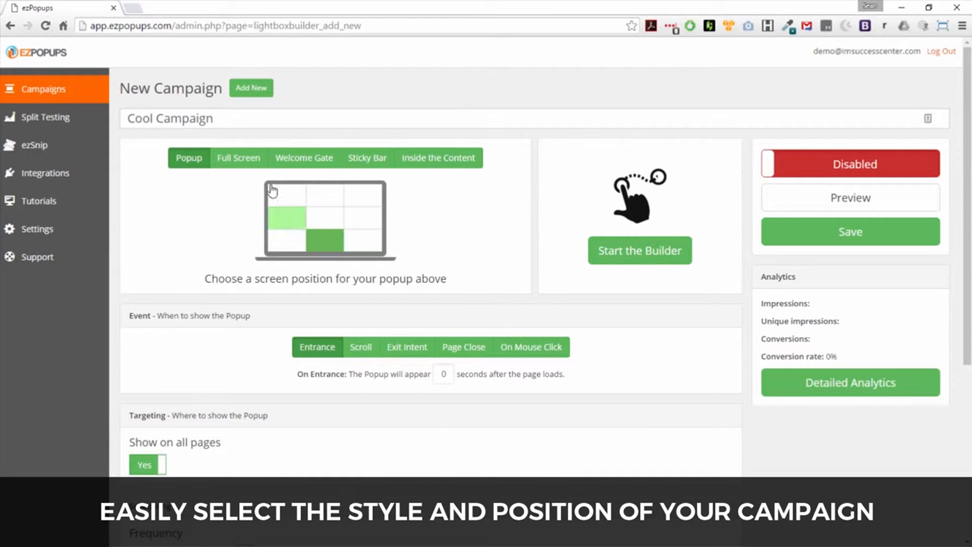
left_click(225, 161)
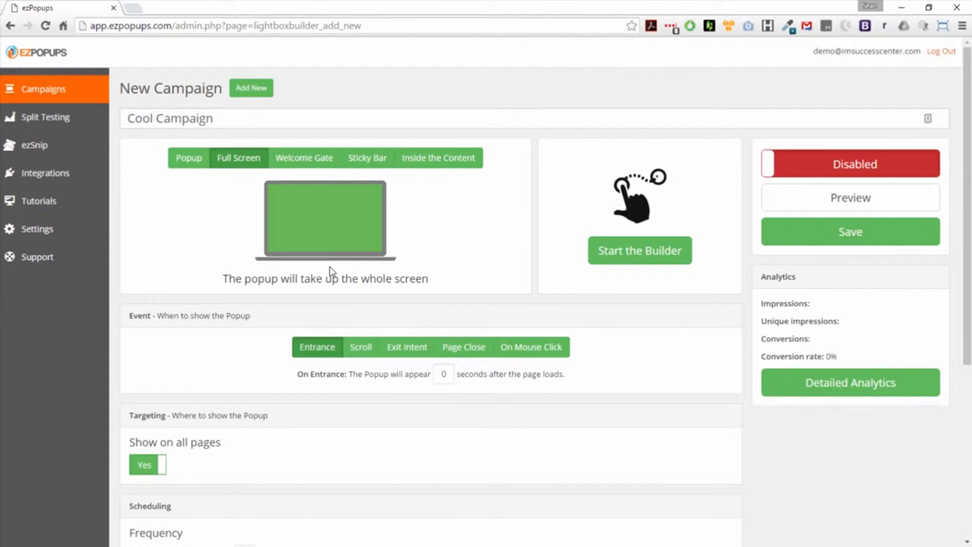
left_click(322, 161)
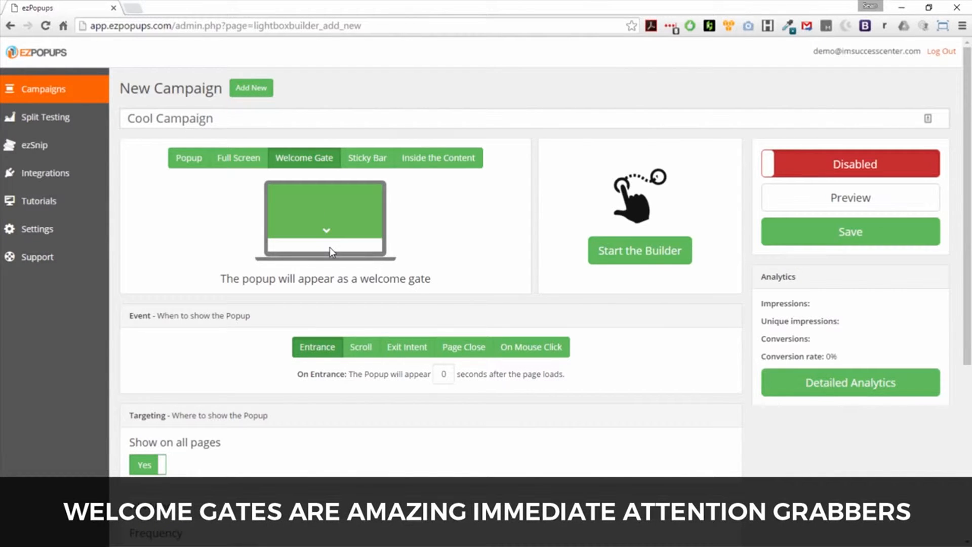
left_click(373, 161)
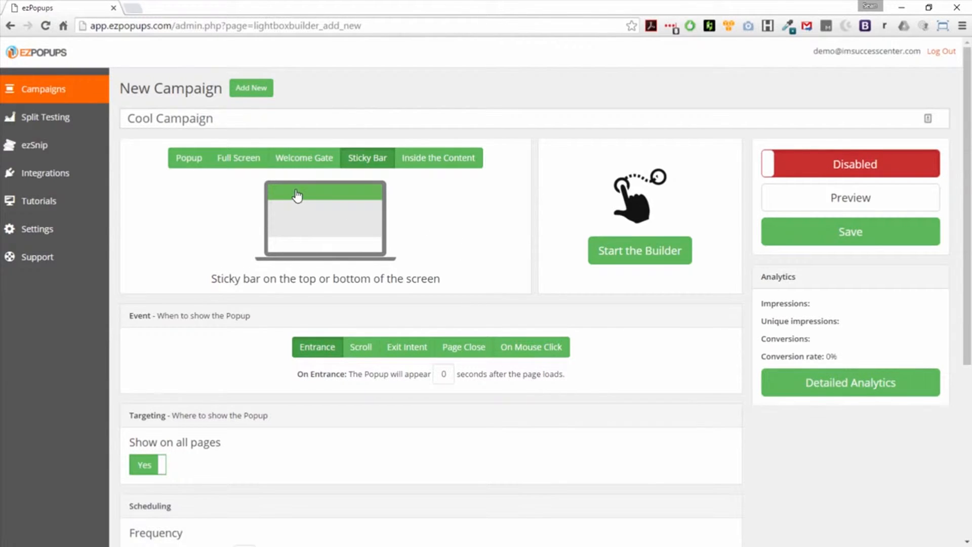
left_click(338, 242)
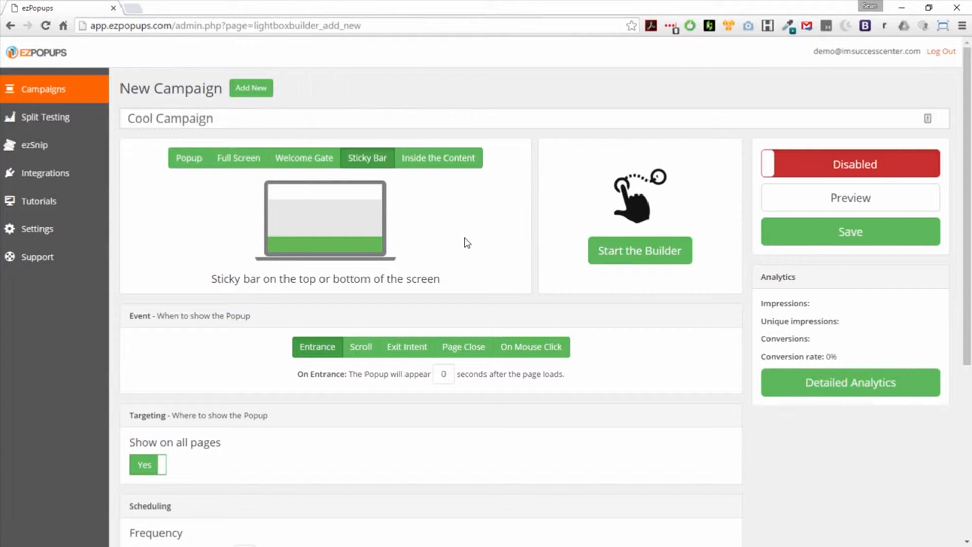
Set the campaign style to Full Screen and start the builder with the "Quickstart Guide" online marketing webinar template.
left_click(237, 163)
left_click(690, 262)
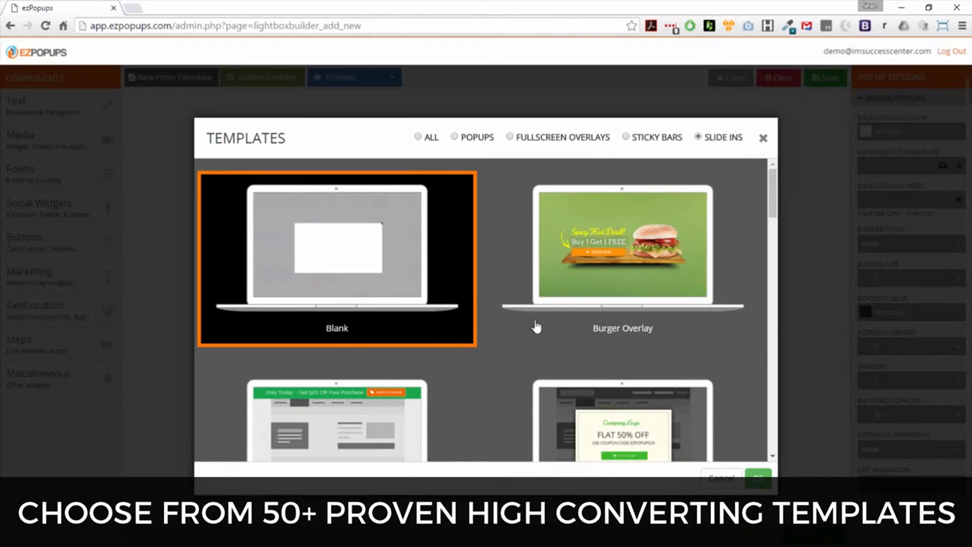
left_click_drag(772, 204, 767, 390)
left_click(763, 480)
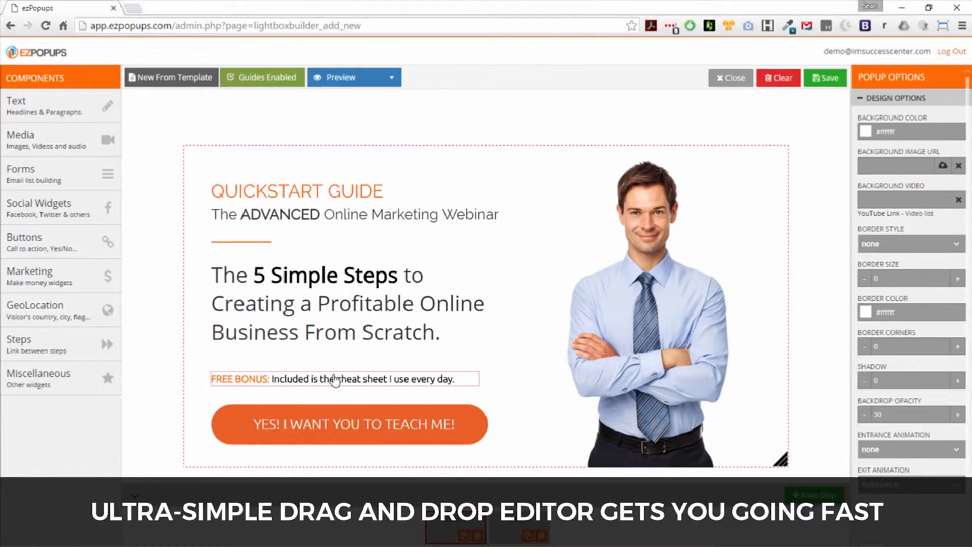
Insert "SEO" into the orange headline so it reads "QUICKSTART SEO GUIDE".
left_click(324, 191)
left_click(326, 192)
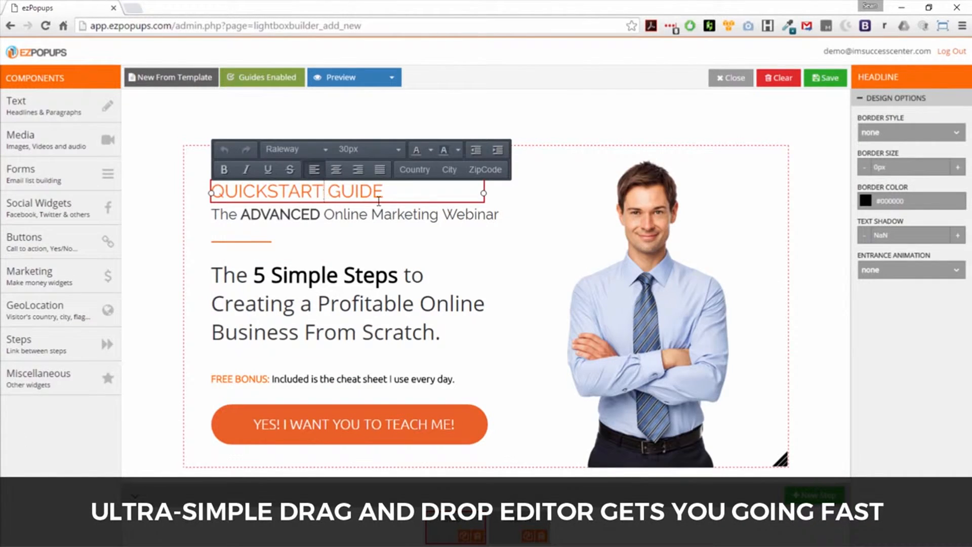
type("SEO")
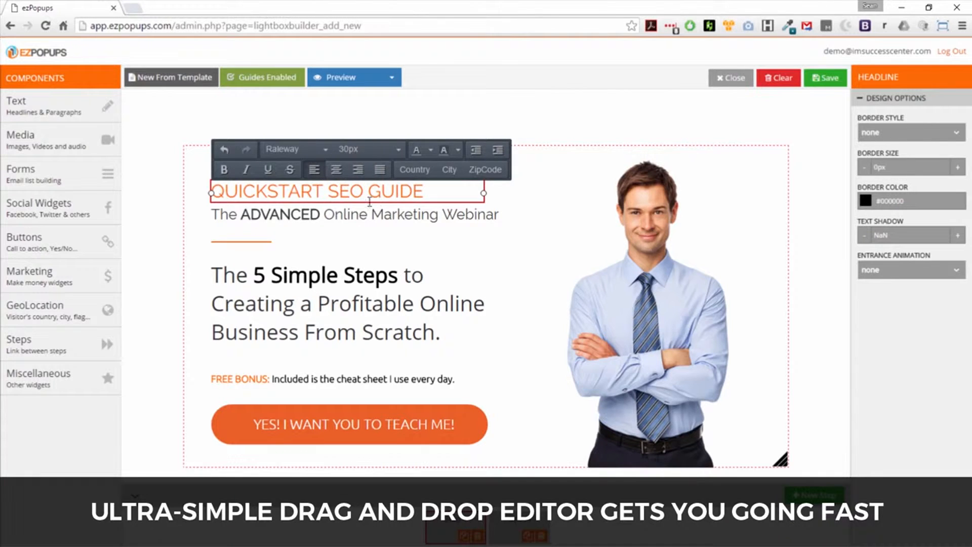
Replace "Marketing Webinar" in the subheadline with "Ranking Bootcamp".
left_click(327, 218)
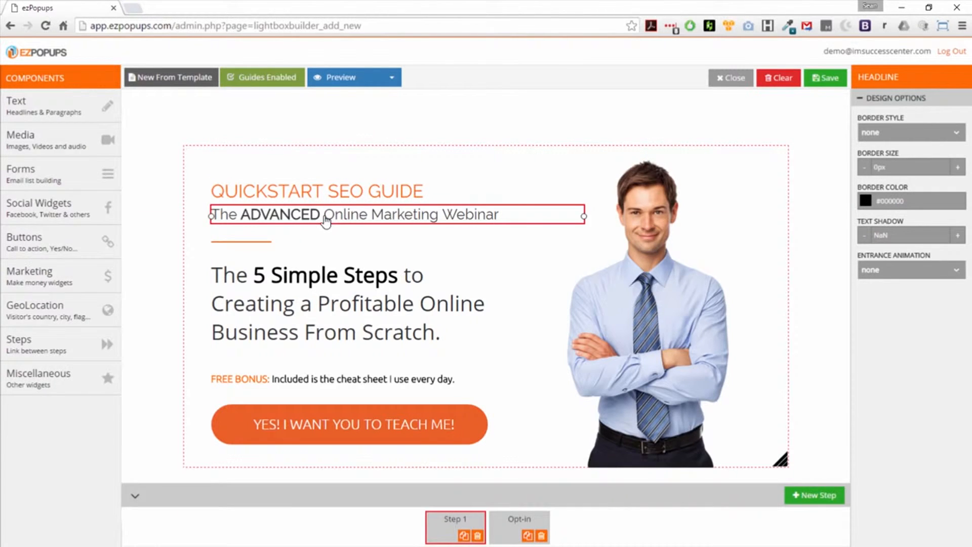
left_click(390, 217)
left_click_drag(374, 215, 508, 213)
type("Ranking Bootcamp")
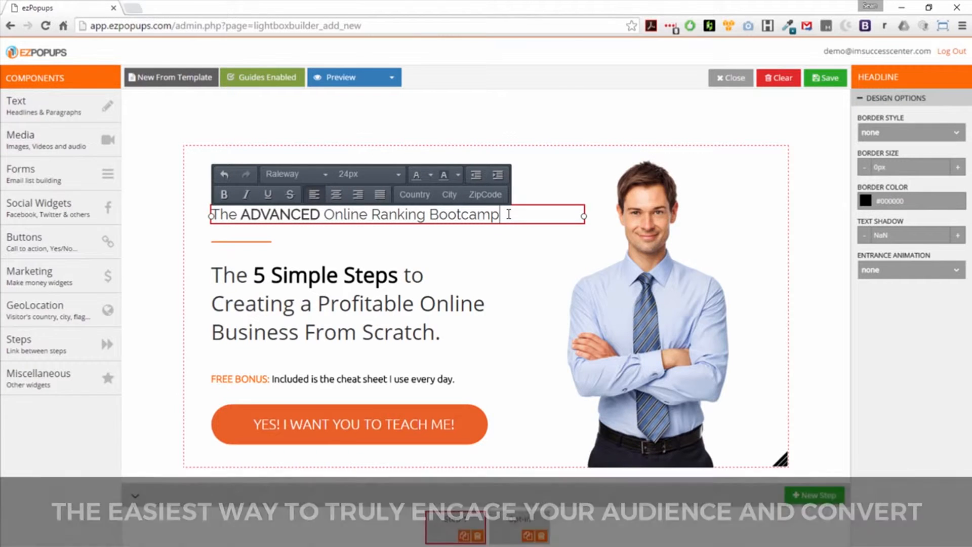
left_click(513, 253)
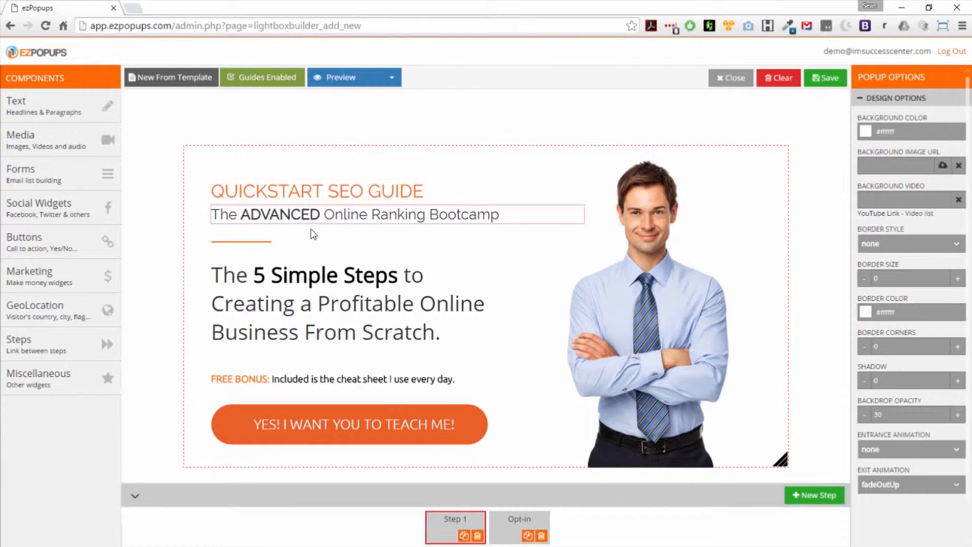
mouse_move(282, 191)
left_mouse_down()
mouse_move(531, 191)
mouse_move(434, 299)
mouse_move(358, 245)
mouse_move(426, 250)
mouse_move(435, 237)
mouse_move(282, 195)
left_mouse_up()
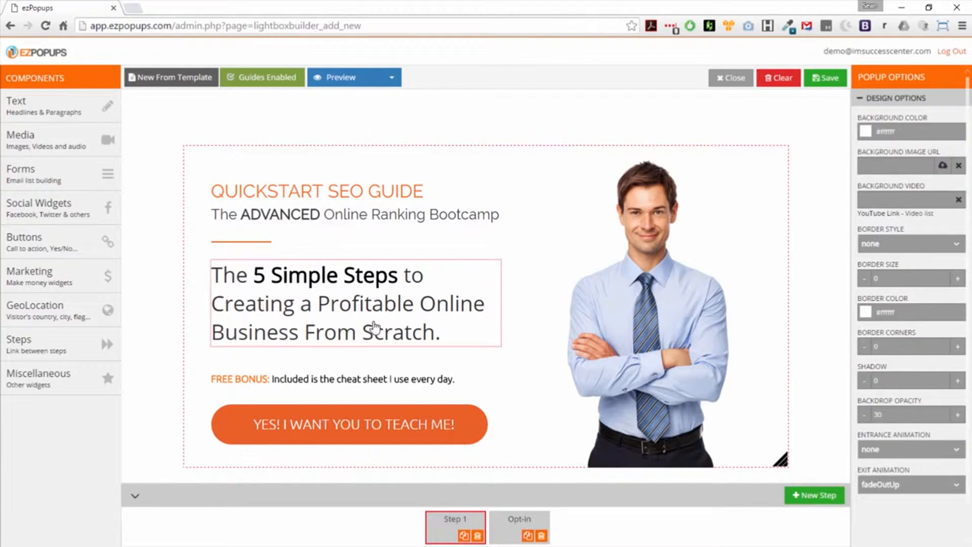
Add a YouTube video component over the popup's main text and send it to the back.
mouse_move(76, 110)
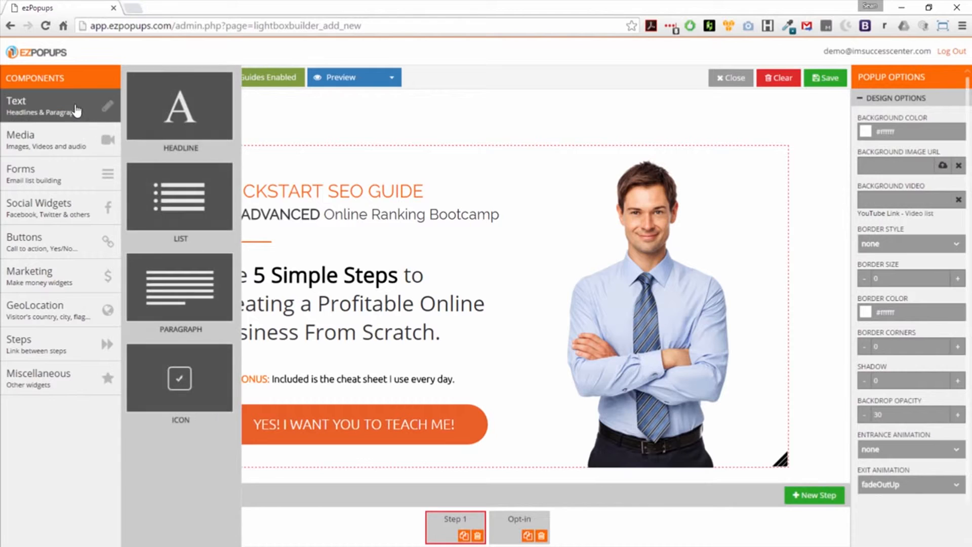
mouse_move(70, 133)
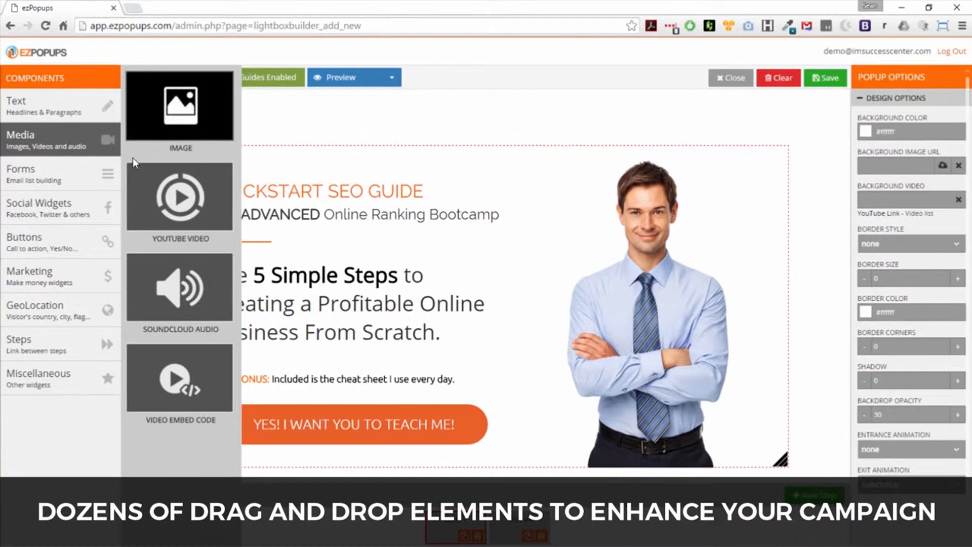
left_click_drag(160, 205, 376, 218)
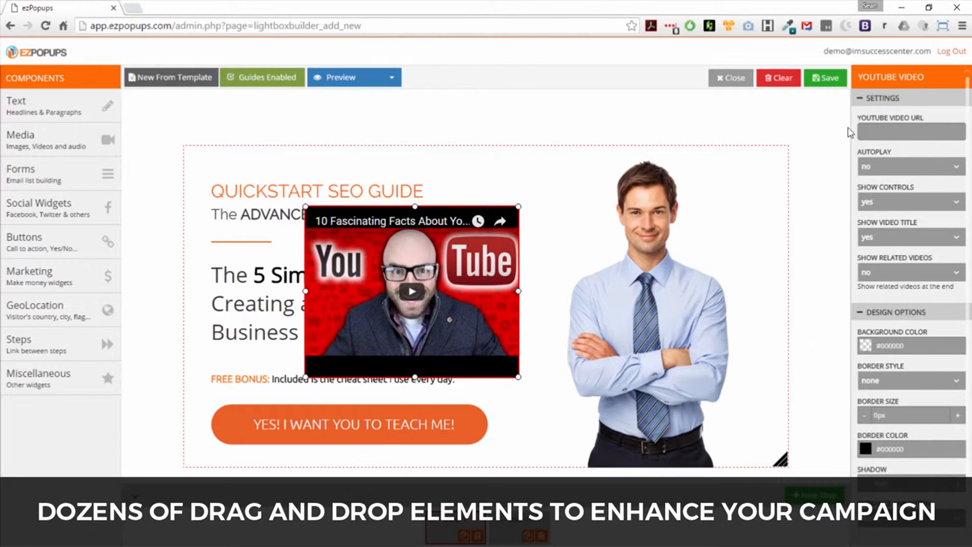
right_click(474, 262)
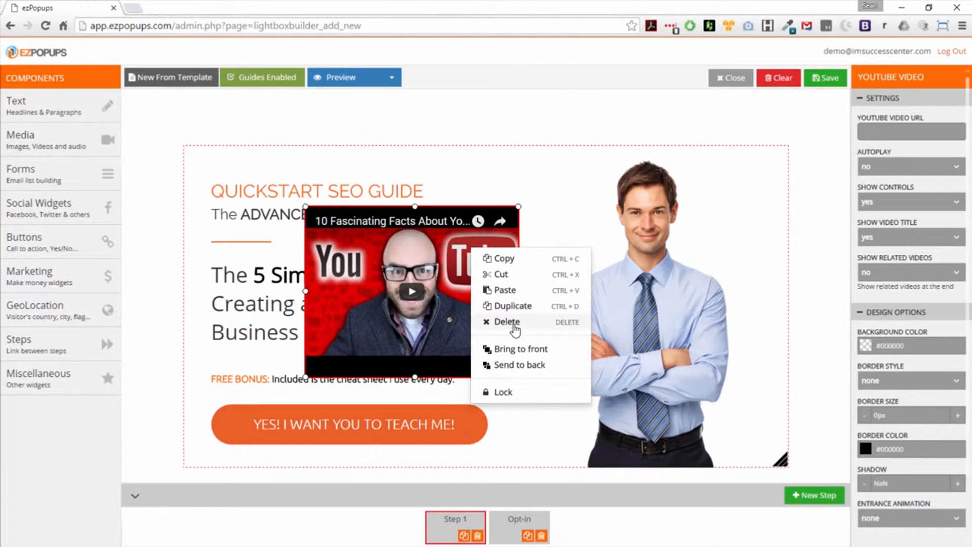
left_click(520, 365)
Delete the YouTube video from the popup.
right_click(488, 242)
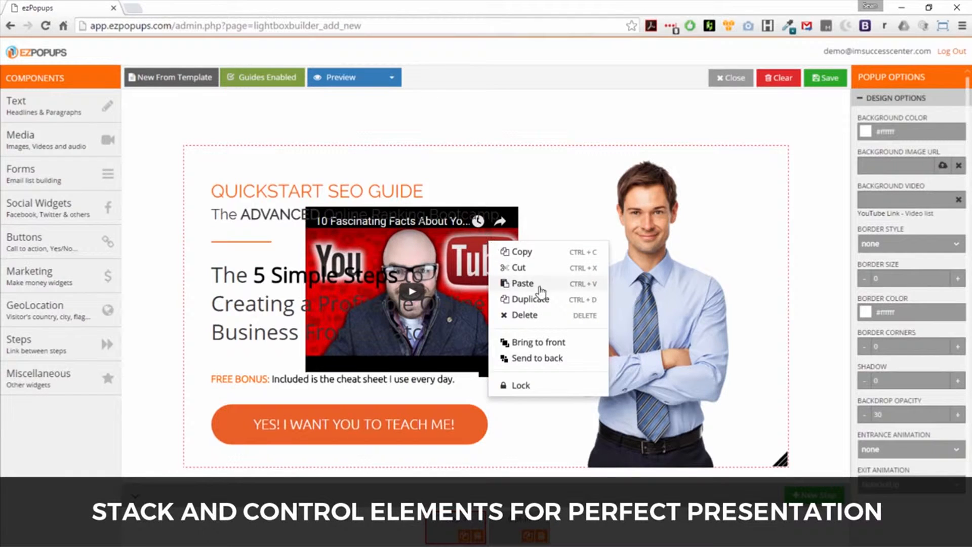
left_click(524, 315)
left_click(535, 112)
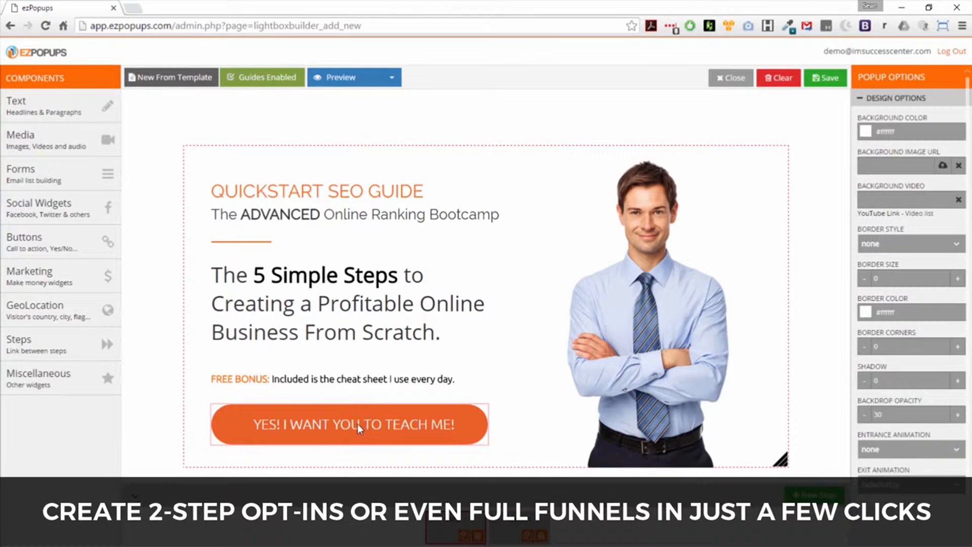
On the Opt-in step, set the form's First Name and Last Name fields to No and move the form slightly lower.
left_click(517, 525)
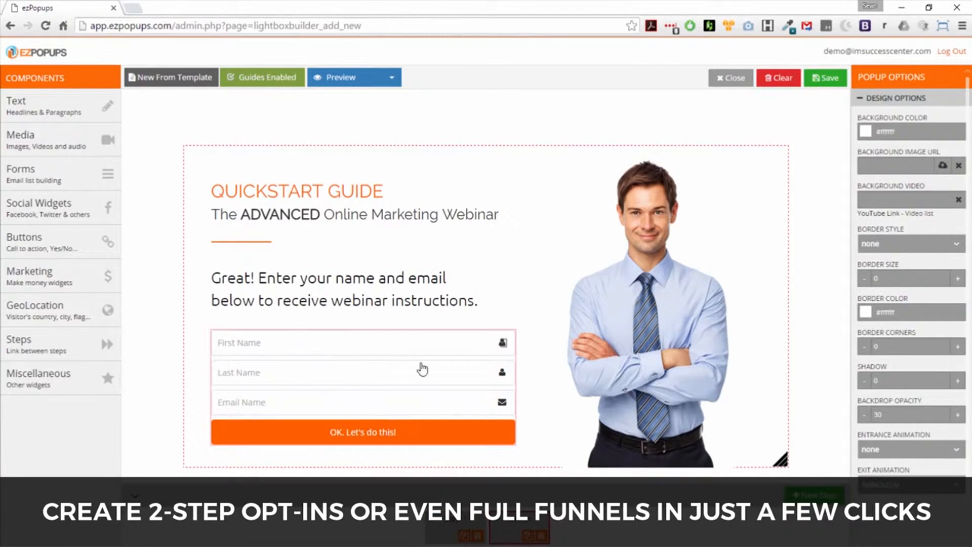
left_click(375, 422)
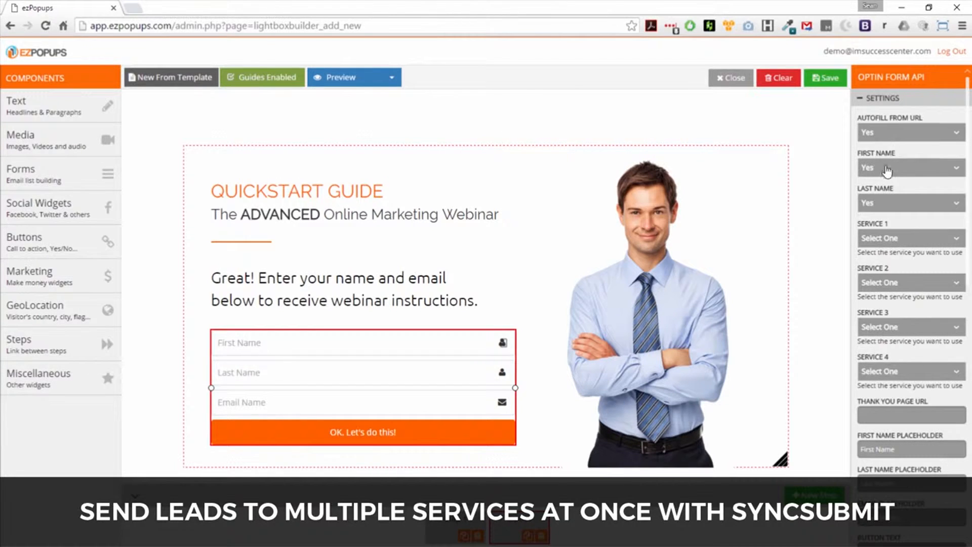
left_click(887, 171)
left_click(883, 218)
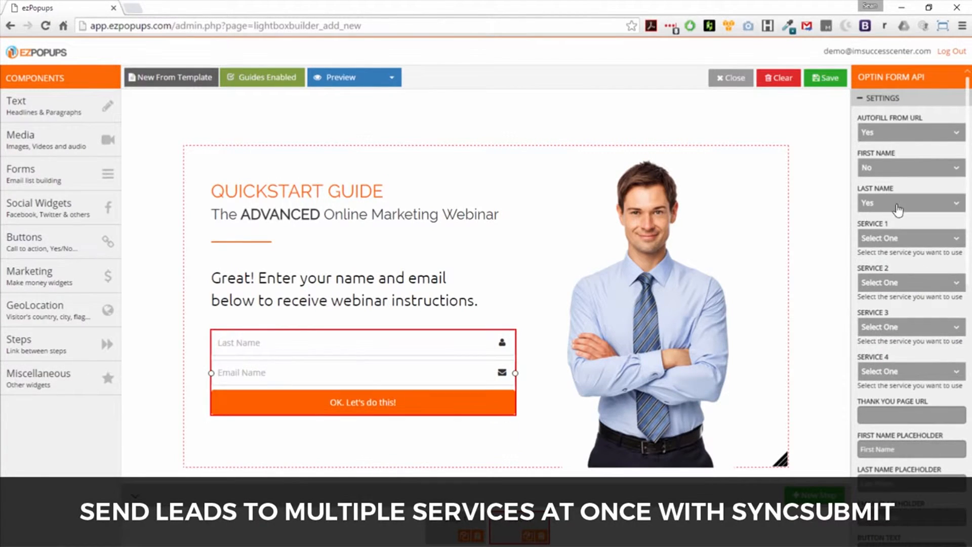
left_click(890, 203)
left_click(884, 254)
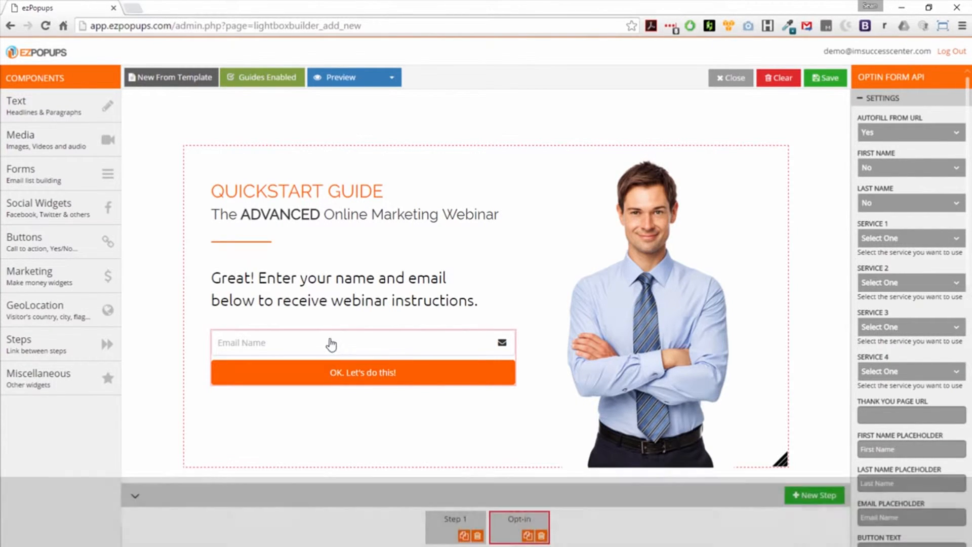
left_click(307, 430)
left_click_drag(357, 351, 361, 374)
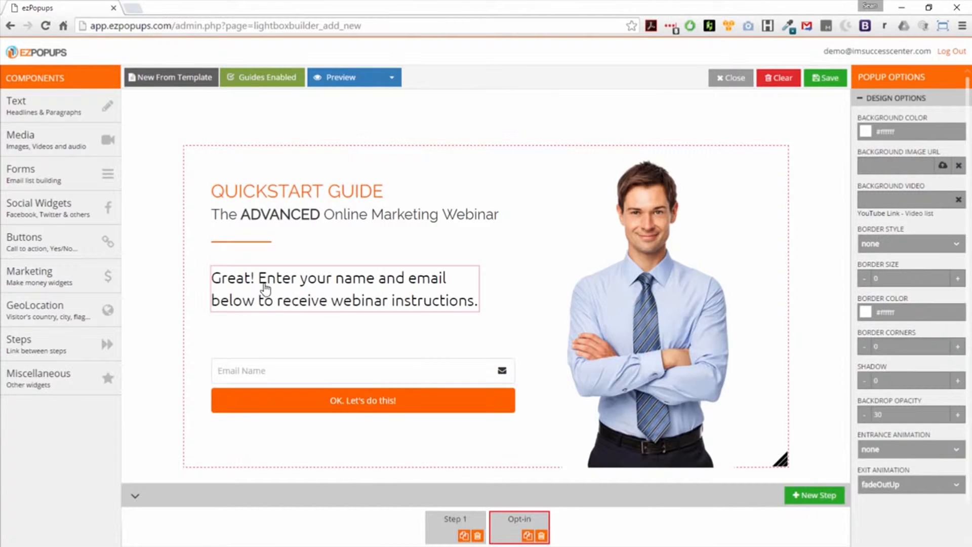